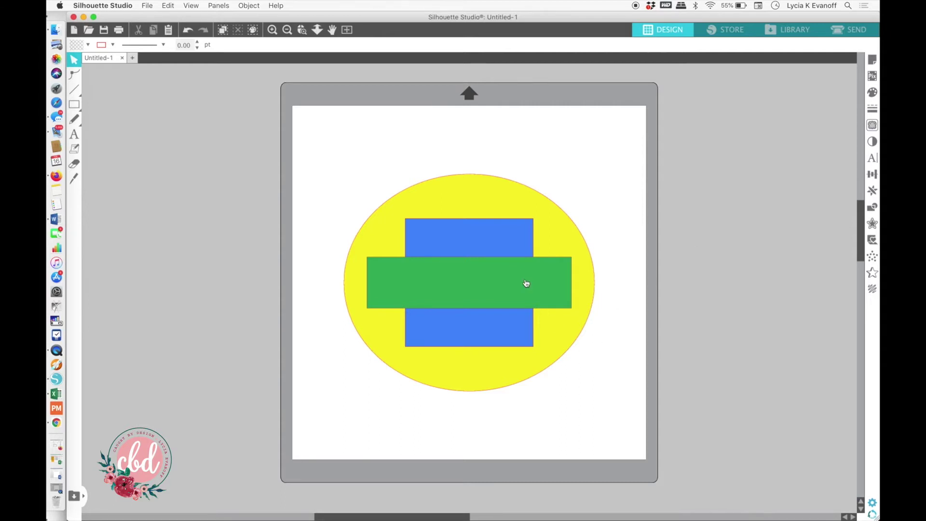
# Drag the green rectangle left, then back right so it sits centred across the blue square.
pyautogui.moveTo(526, 283); pyautogui.dragTo(496, 282)
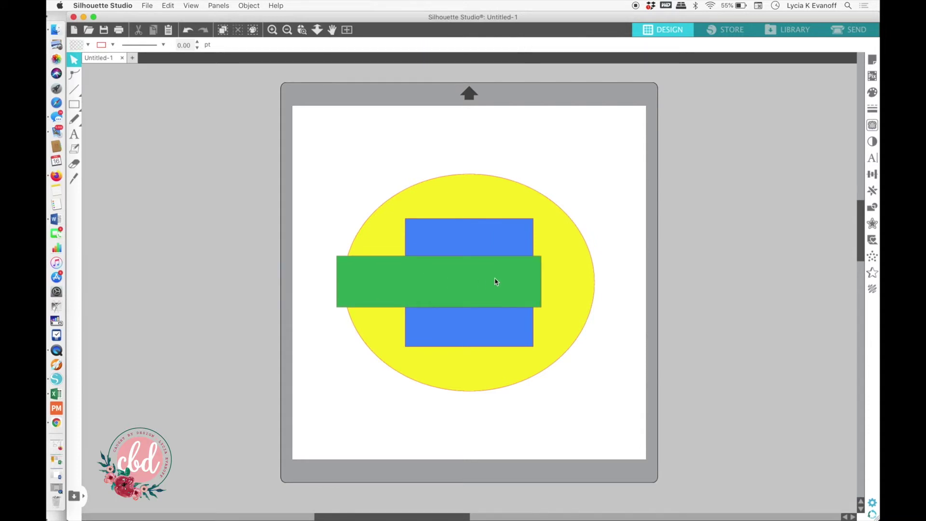
pyautogui.moveTo(496, 282); pyautogui.dragTo(525, 285)
pyautogui.click(500, 332)
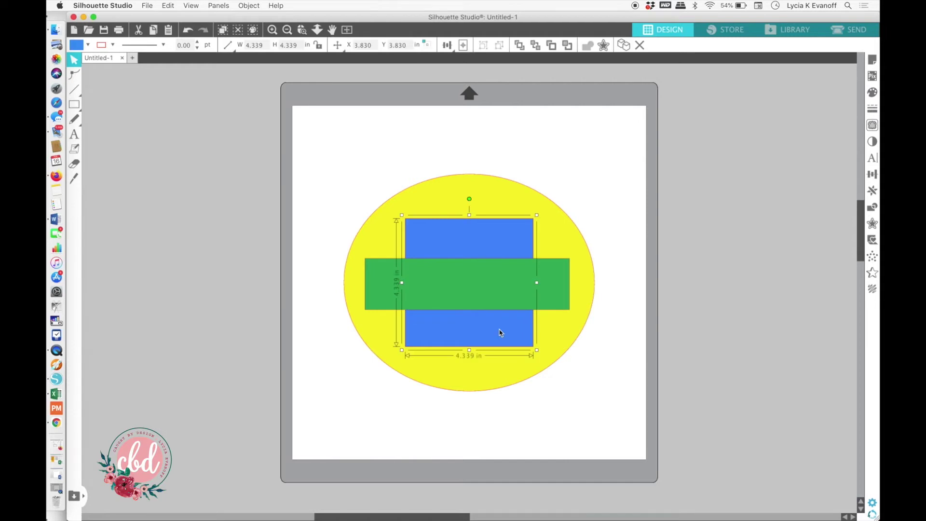
pyautogui.click(560, 354)
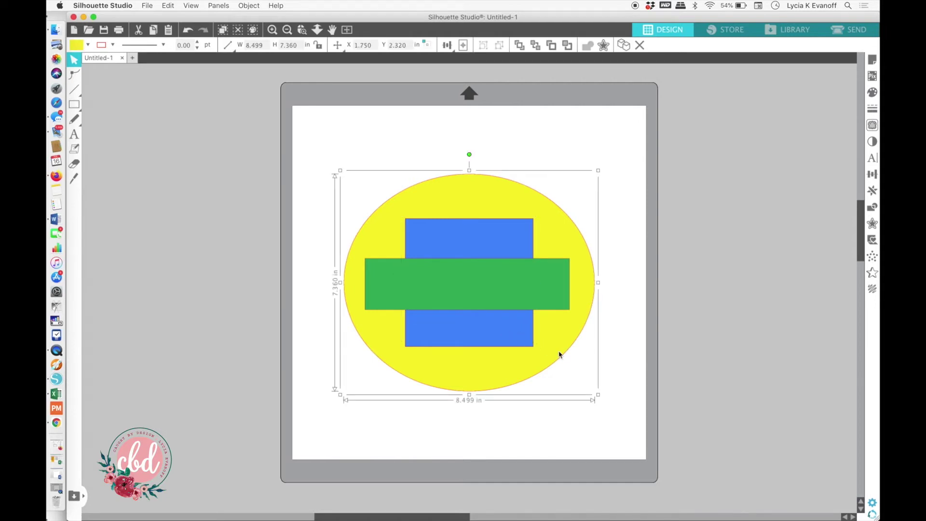
pyautogui.click(608, 389)
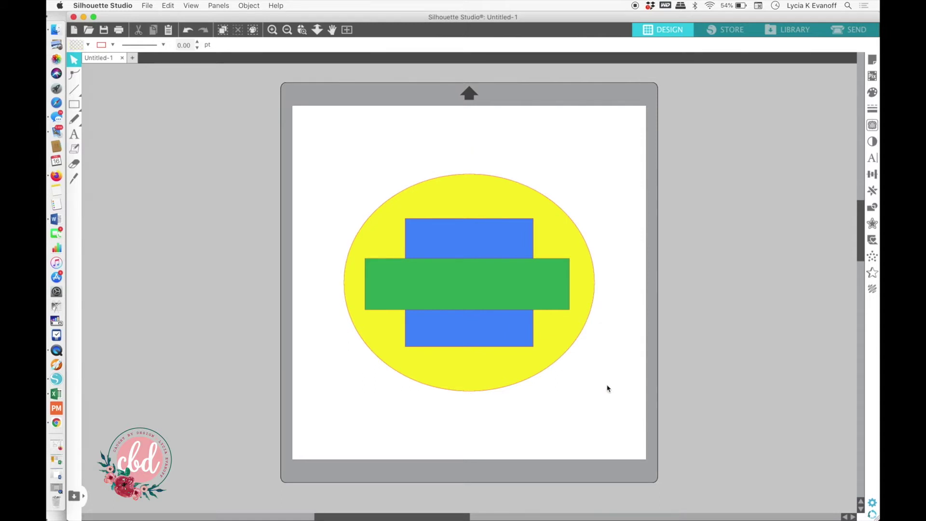
pyautogui.click(555, 362)
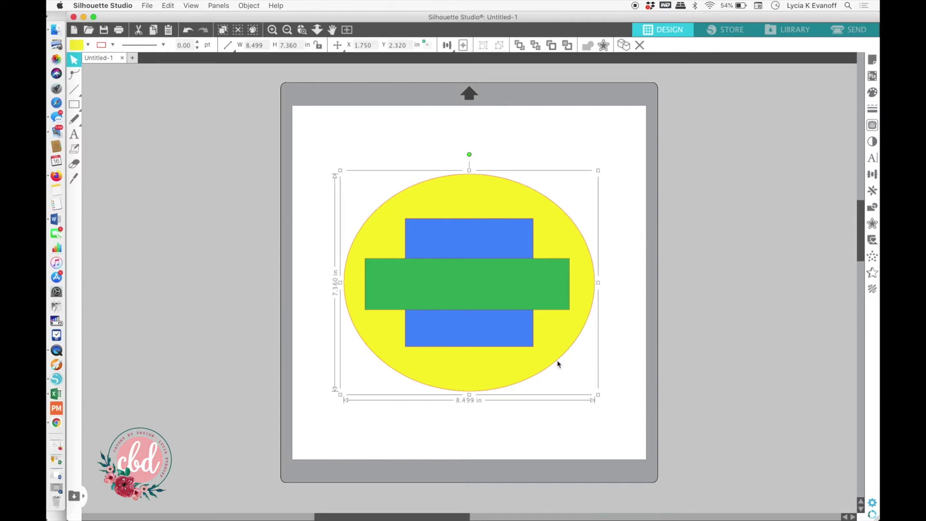
pyautogui.click(524, 297)
pyautogui.click(515, 342)
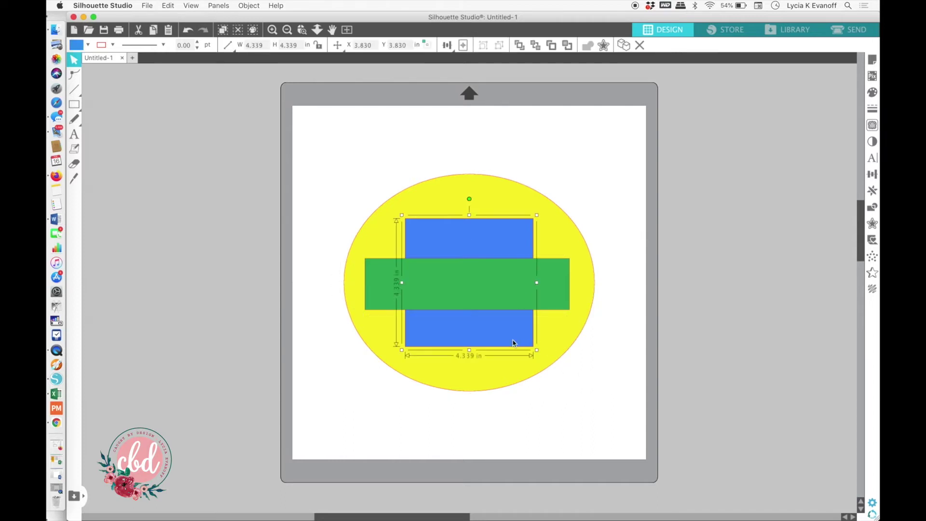
pyautogui.click(594, 422)
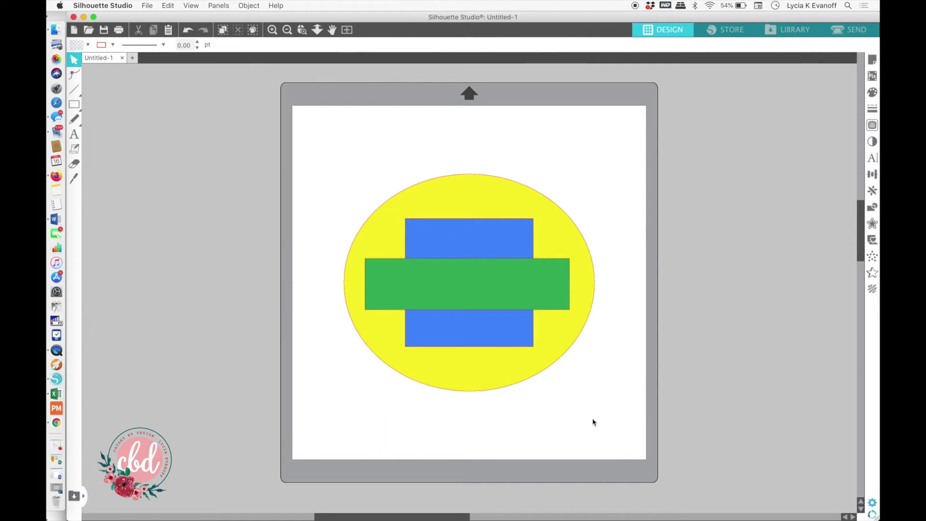
pyautogui.click(531, 307)
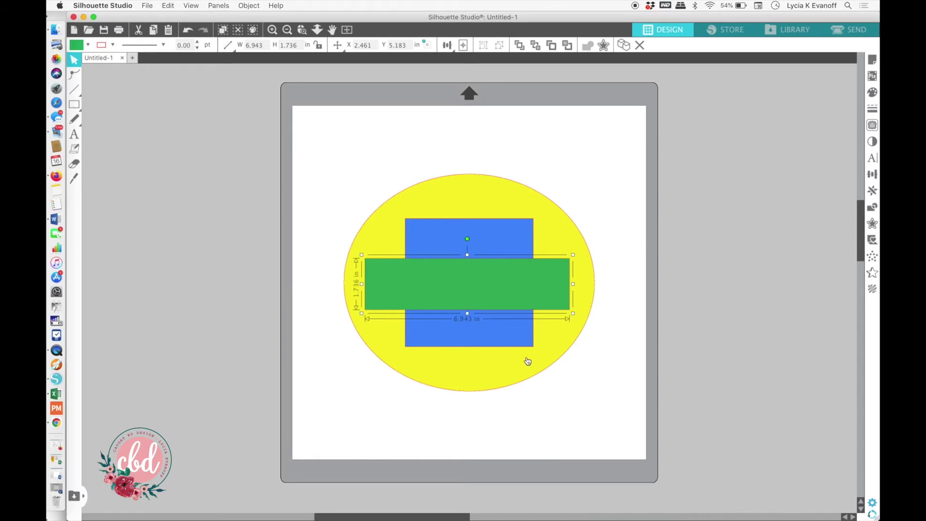
pyautogui.click(558, 391)
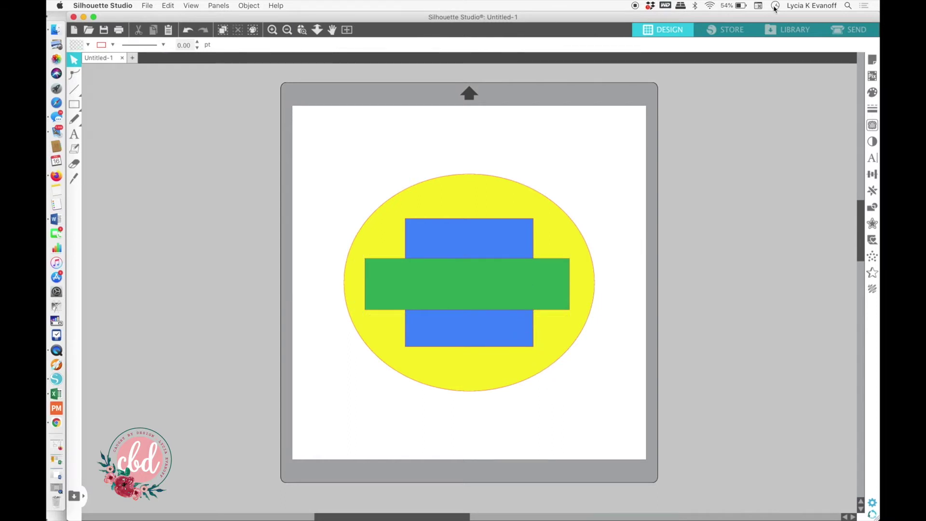
pyautogui.click(478, 293)
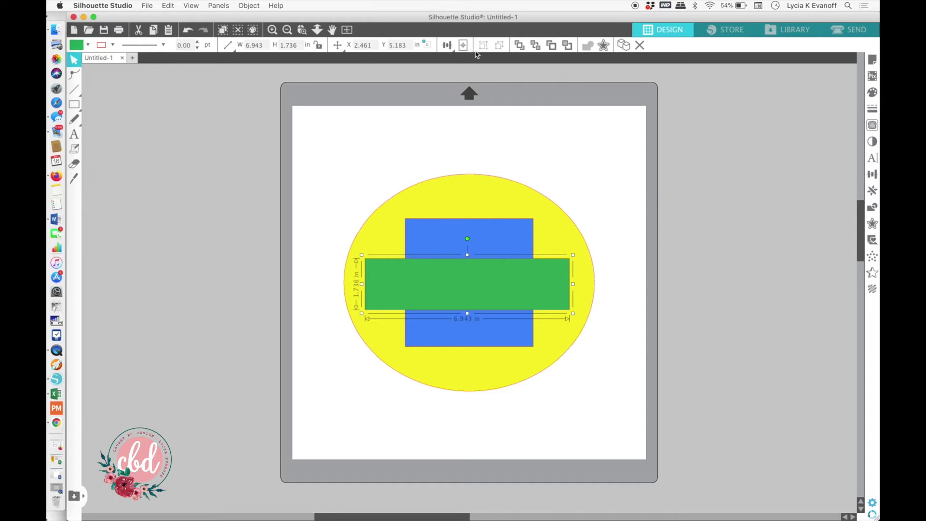
pyautogui.click(588, 207)
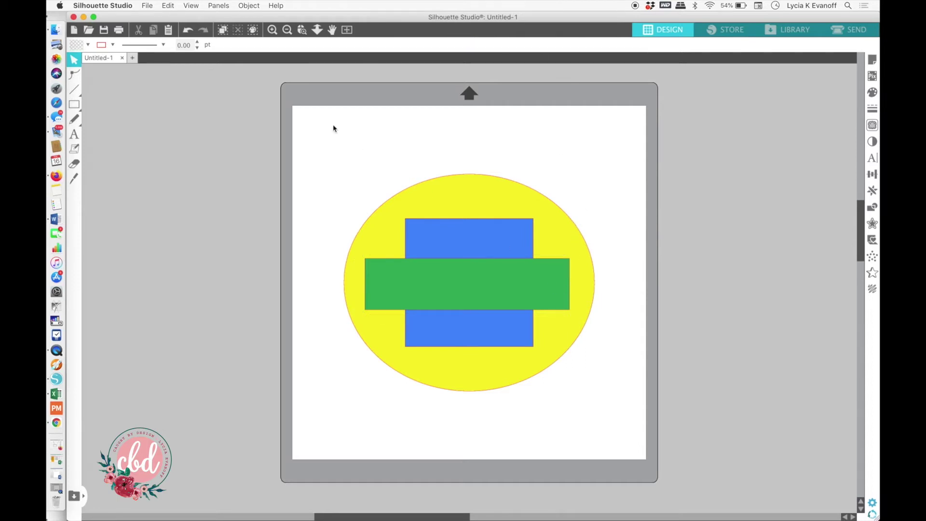
pyautogui.click(249, 6)
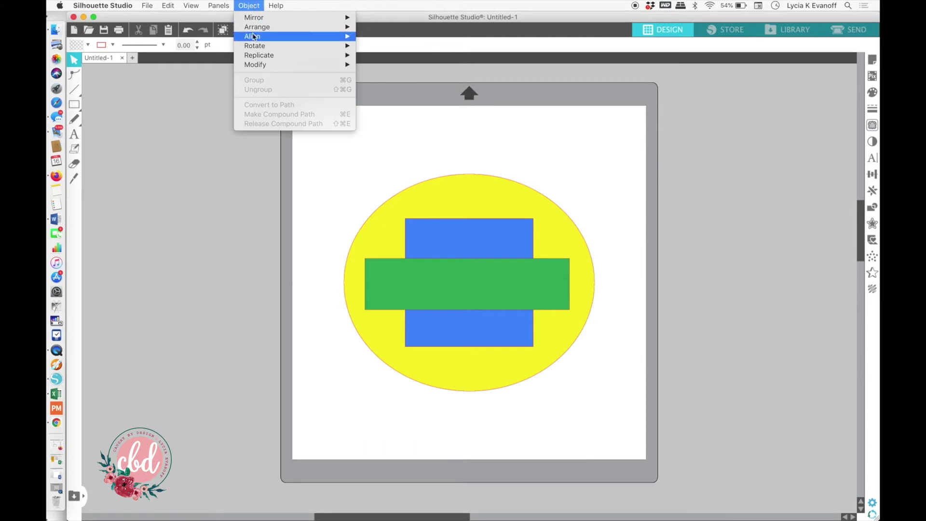
pyautogui.moveTo(254, 32)
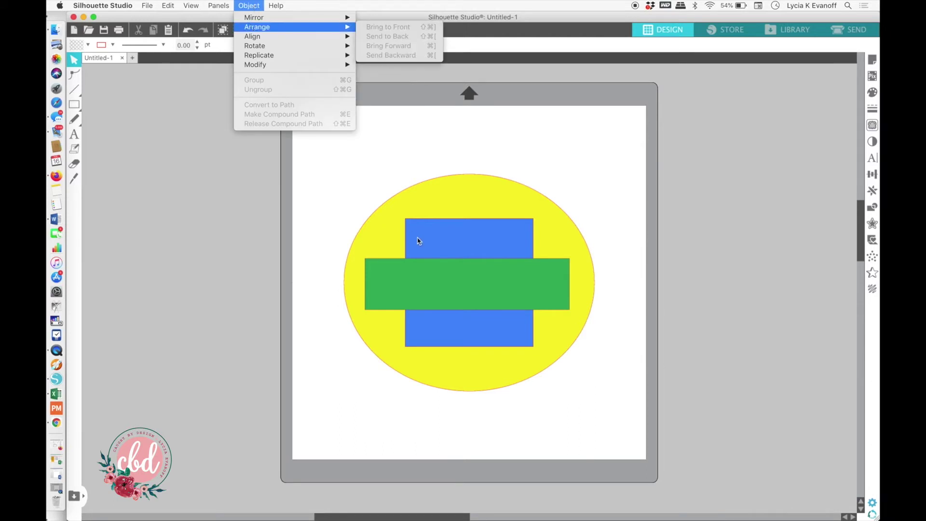
pyautogui.click(431, 183)
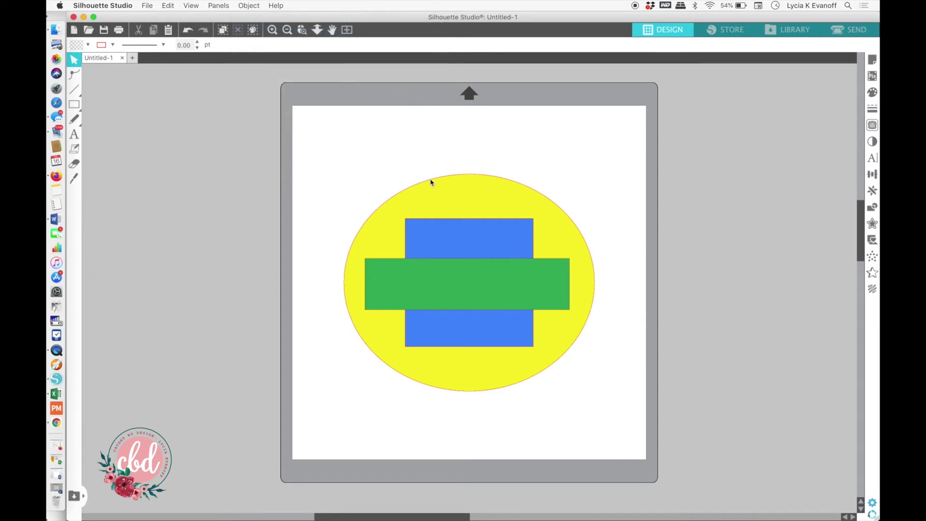
pyautogui.click(453, 273)
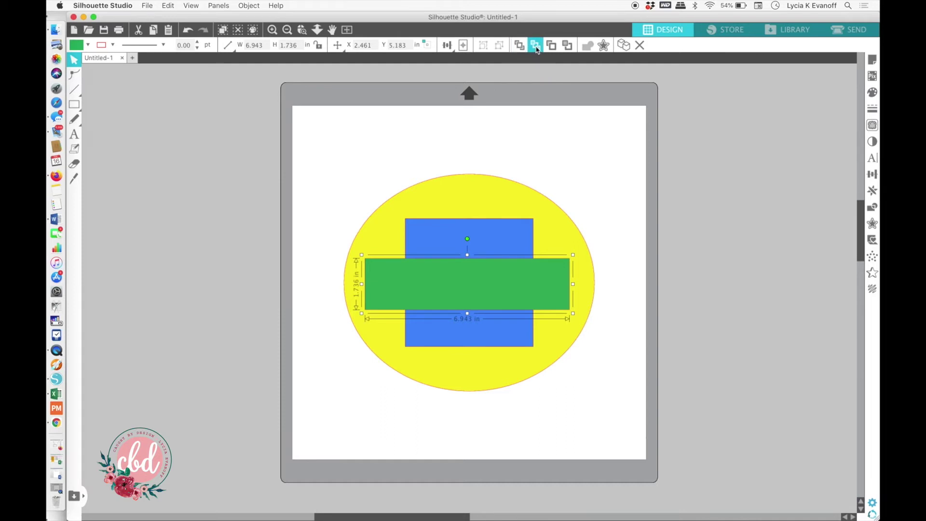
pyautogui.rightClick(487, 274)
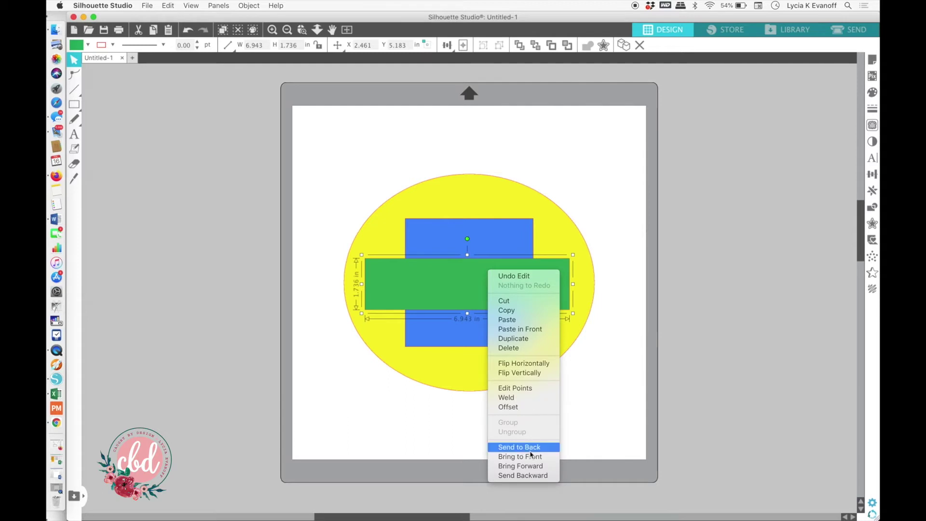
pyautogui.click(576, 425)
pyautogui.click(536, 427)
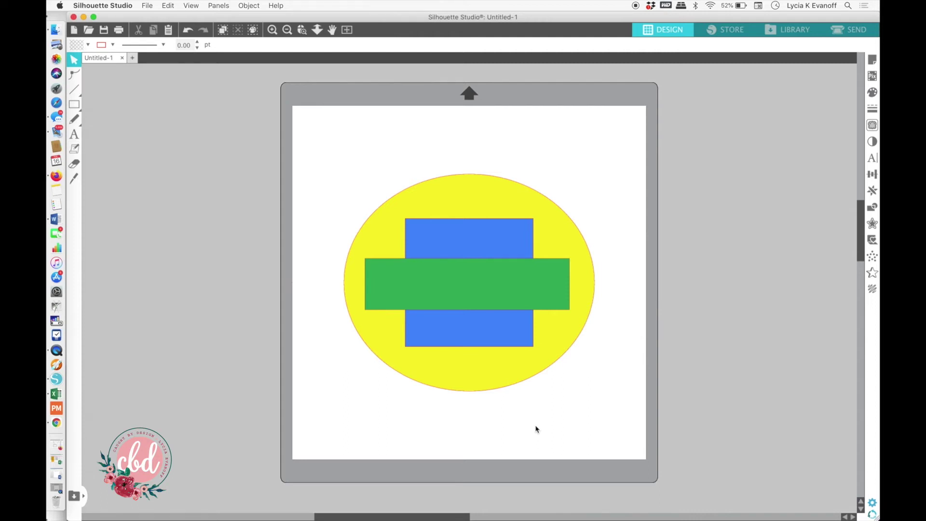
pyautogui.moveTo(505, 301)
pyautogui.mouseDown()
pyautogui.moveTo(495, 299)
pyautogui.moveTo(505, 297)
pyautogui.mouseUp()
# Send the green rectangle behind the yellow oval and shift the oval aside to check it.
pyautogui.rightClick(505, 298)
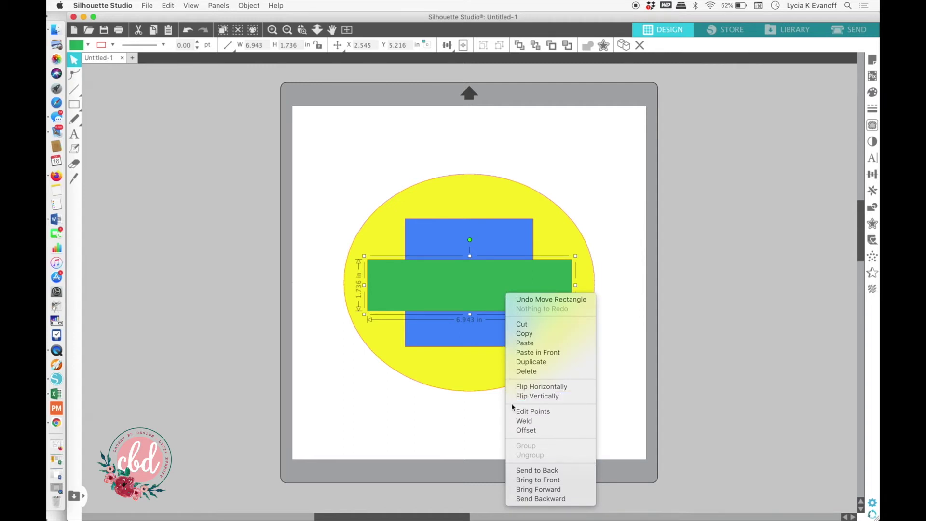
pyautogui.click(521, 471)
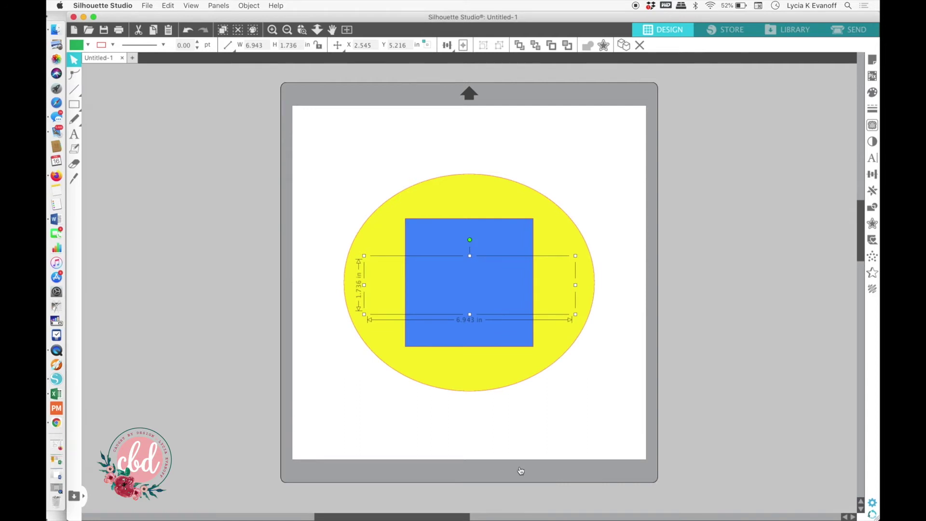
pyautogui.click(569, 409)
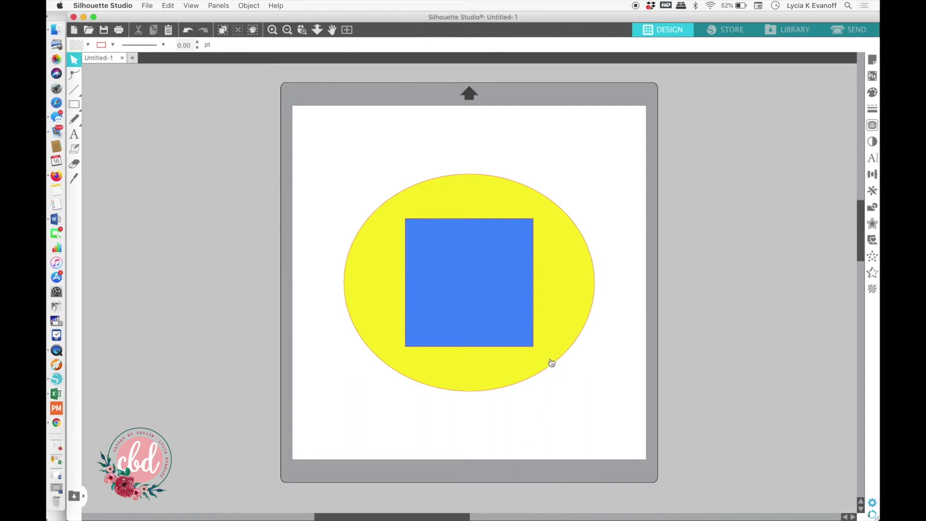
pyautogui.moveTo(552, 363)
pyautogui.mouseDown()
pyautogui.moveTo(398, 374)
pyautogui.moveTo(549, 369)
pyautogui.mouseUp()
# Undo the last several edits until the green rectangle is back on top of the stack.
pyautogui.click(337, 138)
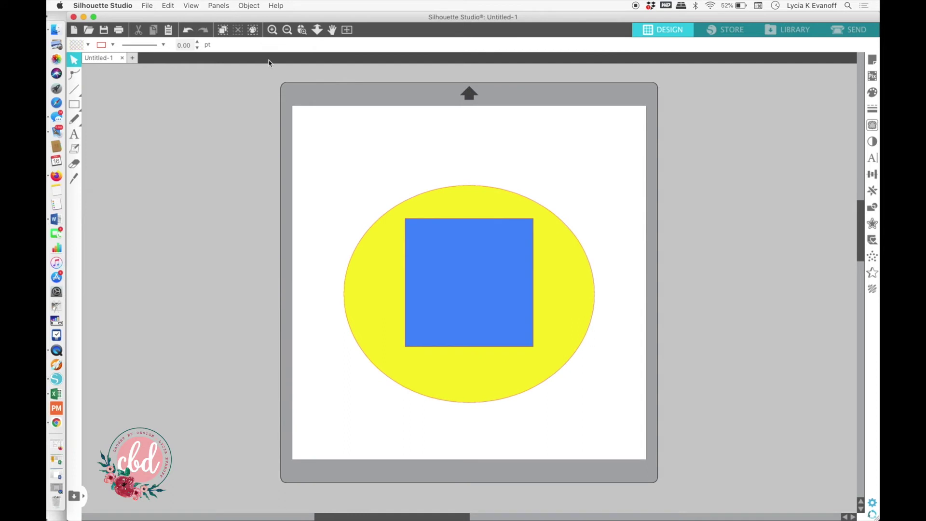
pyautogui.click(188, 31)
pyautogui.click(188, 30)
pyautogui.click(188, 31)
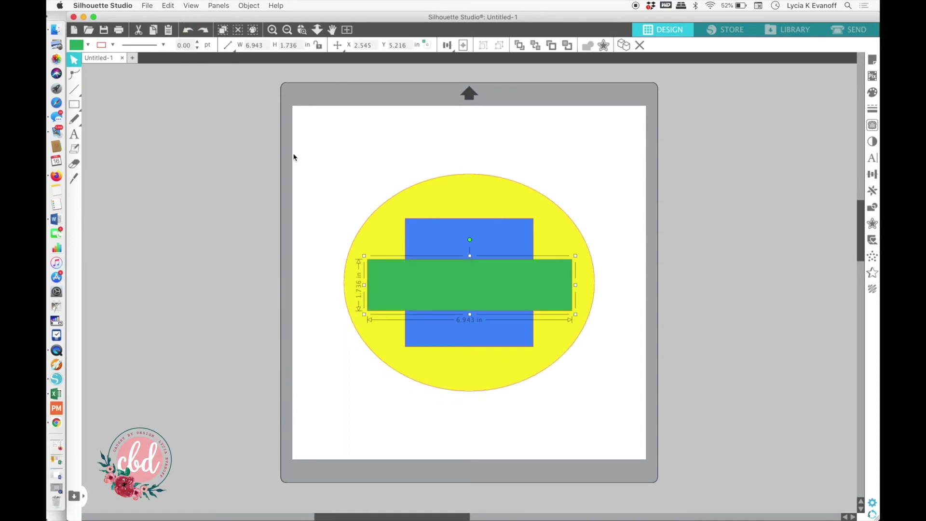
# Send the green rectangle backward twice, behind the blue square and then the yellow oval.
pyautogui.click(514, 403)
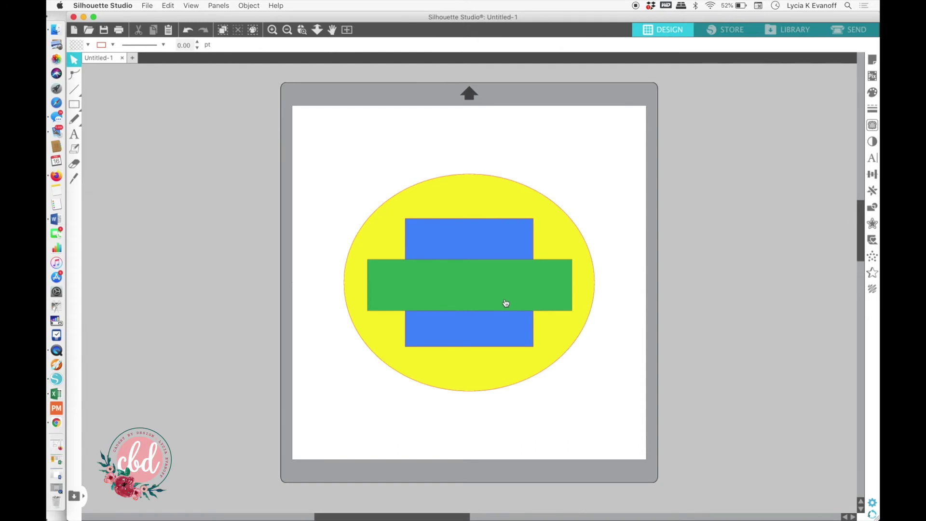
pyautogui.rightClick(506, 303)
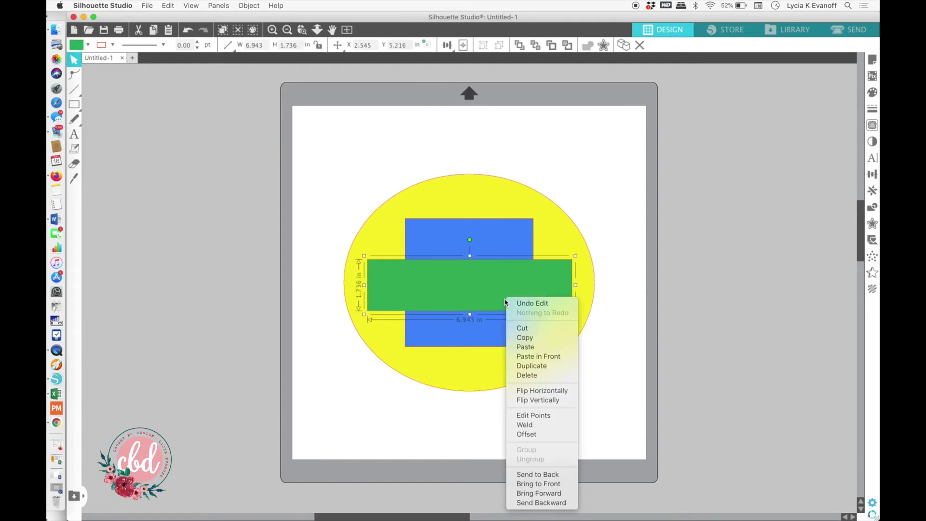
pyautogui.click(516, 503)
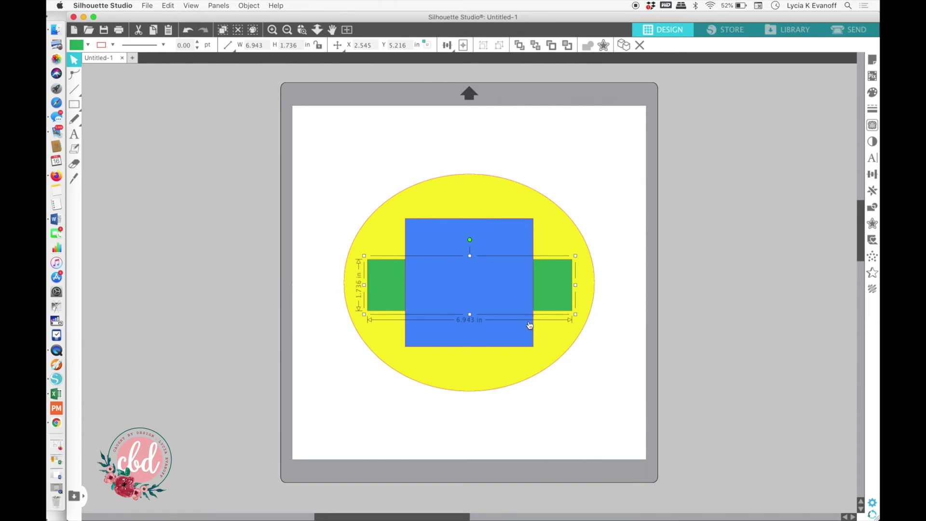
pyautogui.rightClick(548, 304)
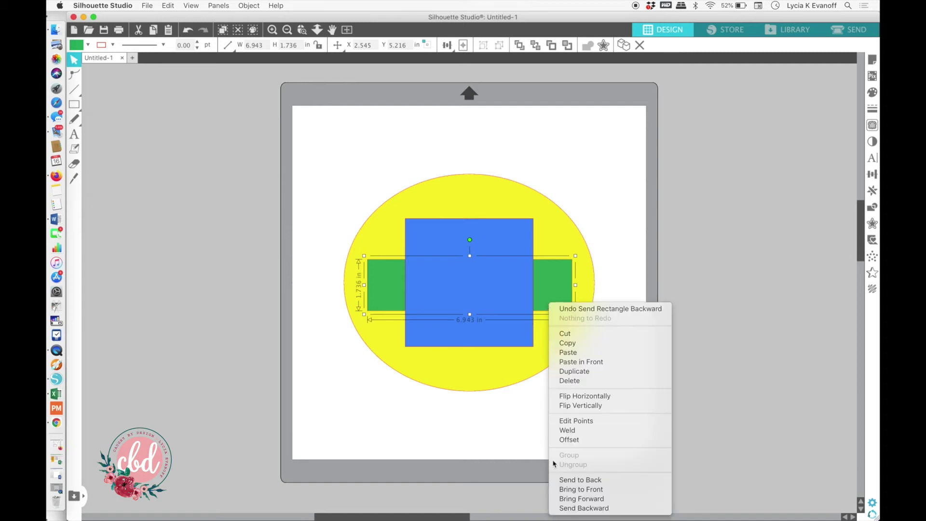
pyautogui.click(557, 508)
# Move the yellow oval left and the blue square right to reveal the rectangle behind.
pyautogui.moveTo(529, 362); pyautogui.dragTo(501, 324)
pyautogui.moveTo(565, 304); pyautogui.dragTo(607, 304)
pyautogui.rightClick(607, 304)
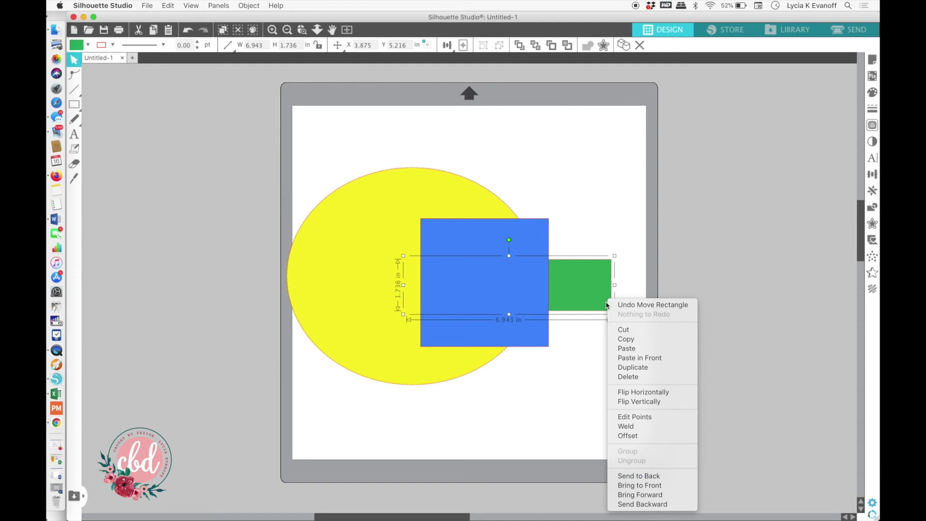
# Bring the green rectangle to the front and drag it farther right over the blue square.
pyautogui.click(623, 486)
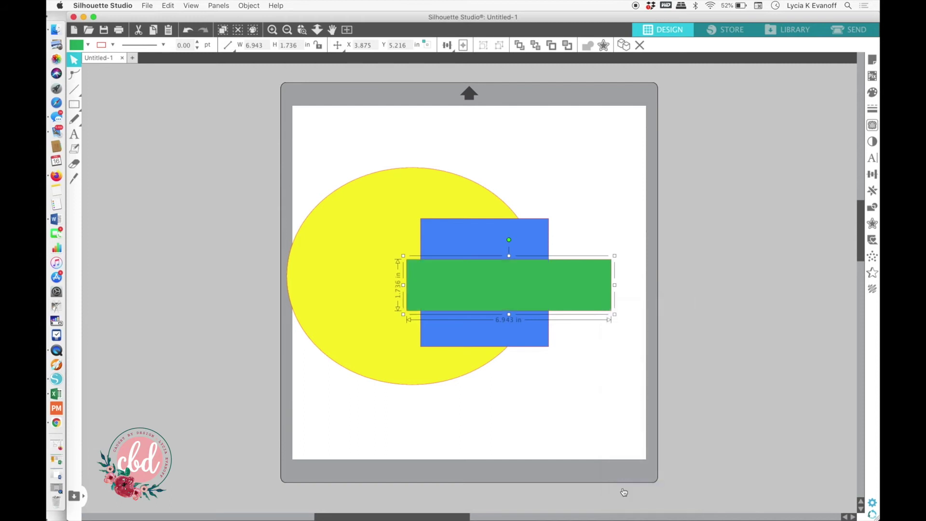
pyautogui.click(568, 433)
pyautogui.moveTo(523, 295); pyautogui.dragTo(571, 300)
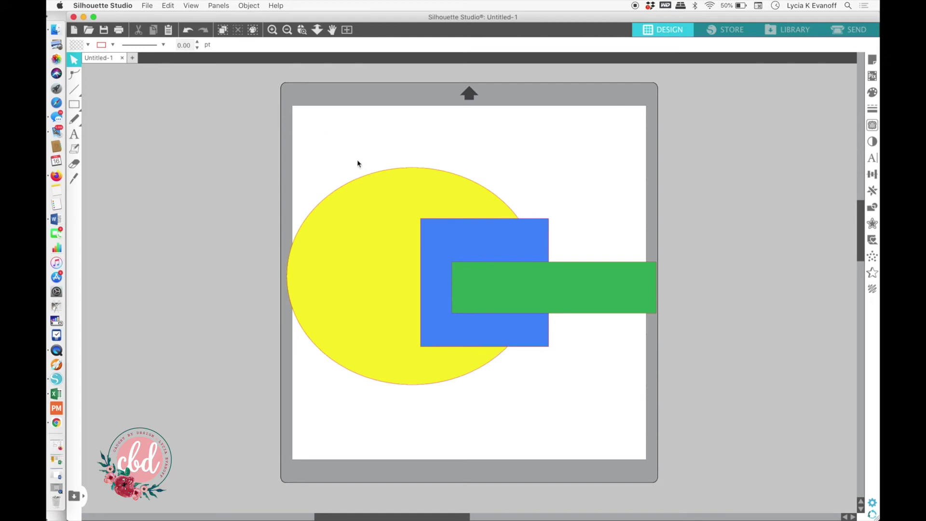
# Switch the software view to Business Edition from the Help menu.
pyautogui.click(253, 6)
pyautogui.moveTo(275, 6)
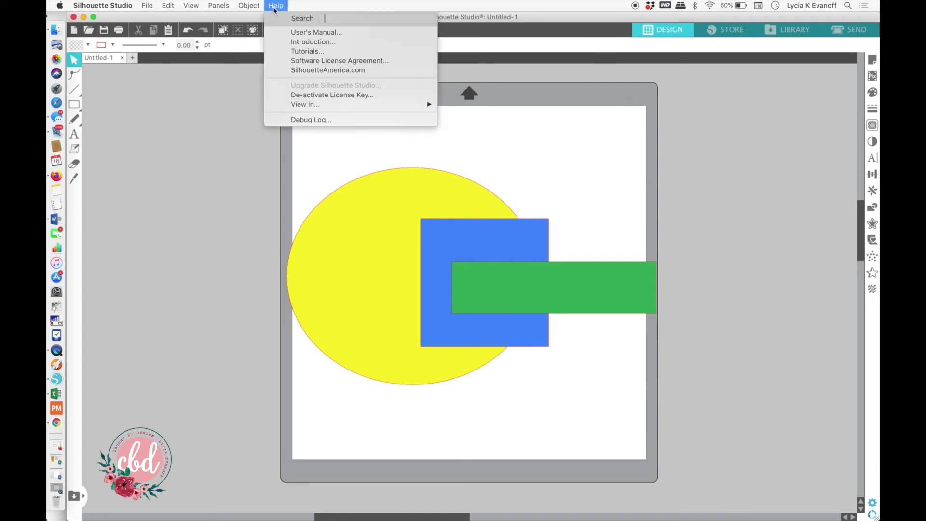
pyautogui.click(331, 106)
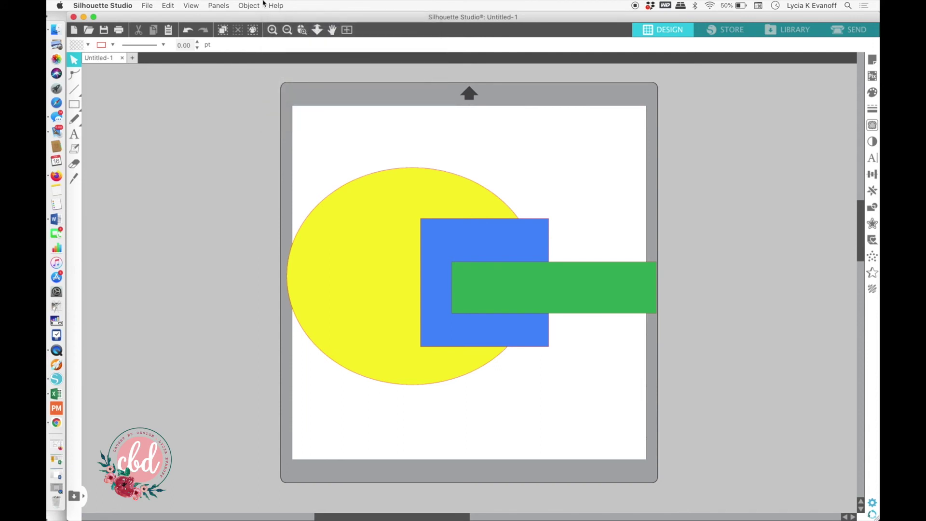
pyautogui.click(284, 8)
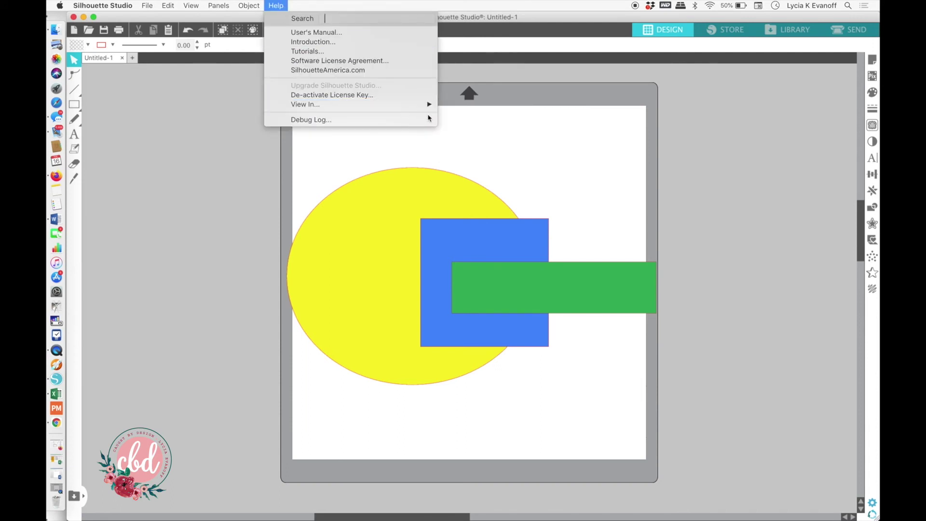
pyautogui.click(453, 107)
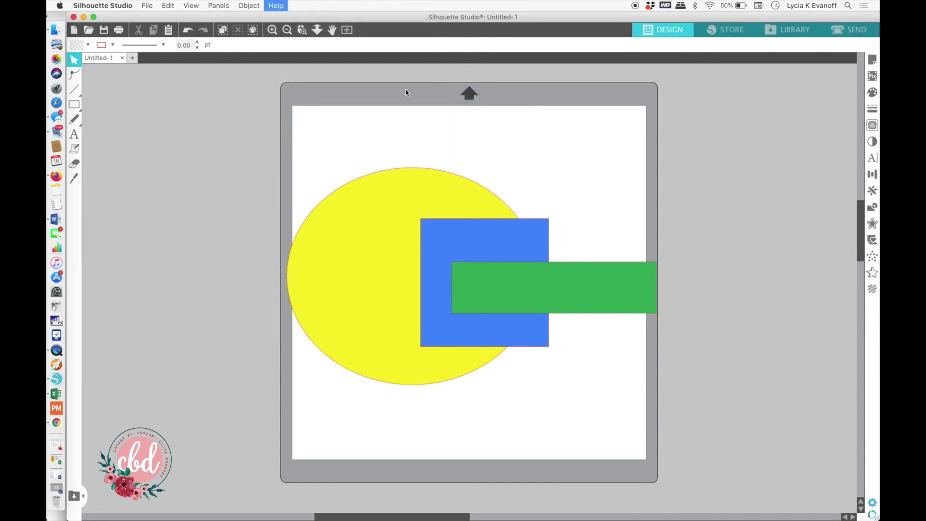
# Browse the Object > Arrange commands, close the Page Setup panel and show the Layers list.
pyautogui.click(247, 6)
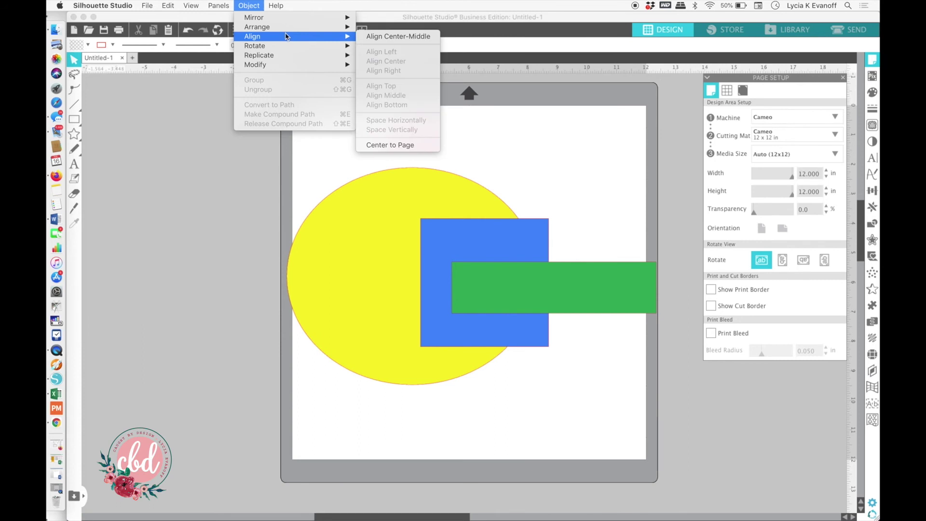
pyautogui.moveTo(288, 28)
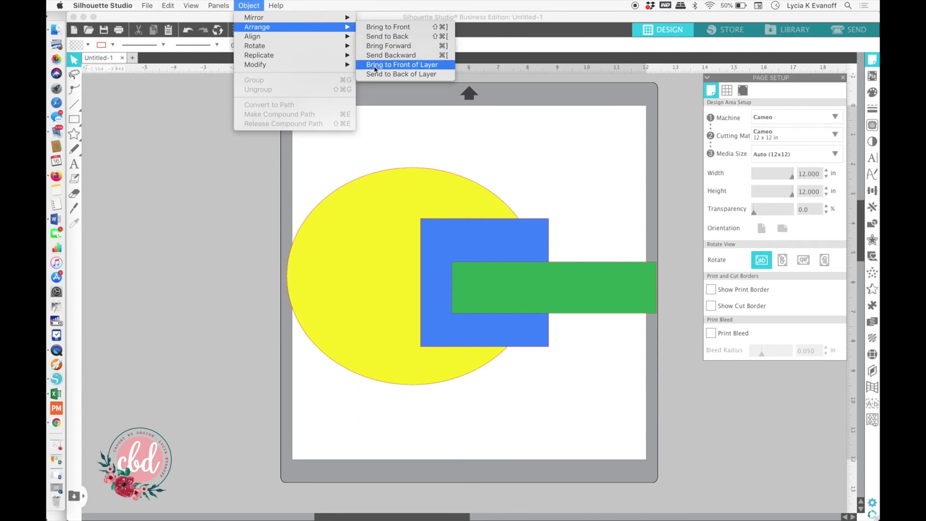
pyautogui.click(842, 80)
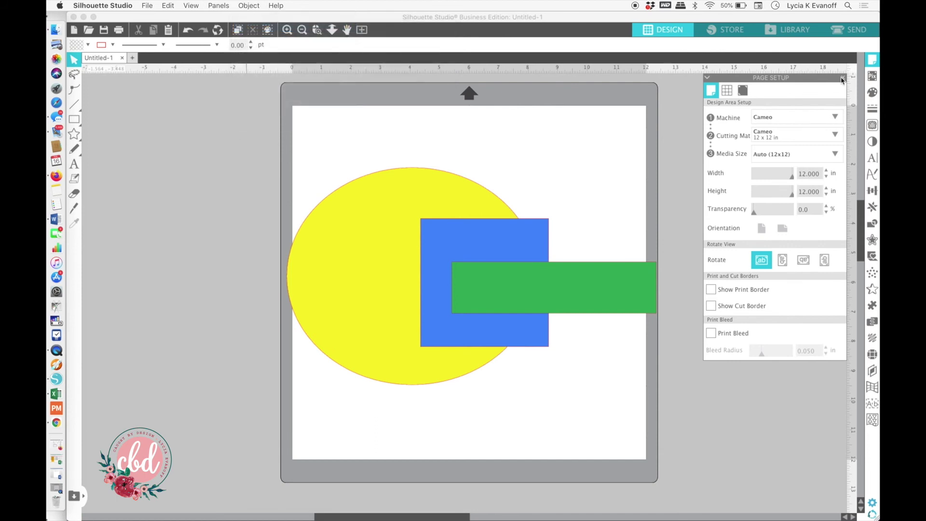
pyautogui.click(842, 80)
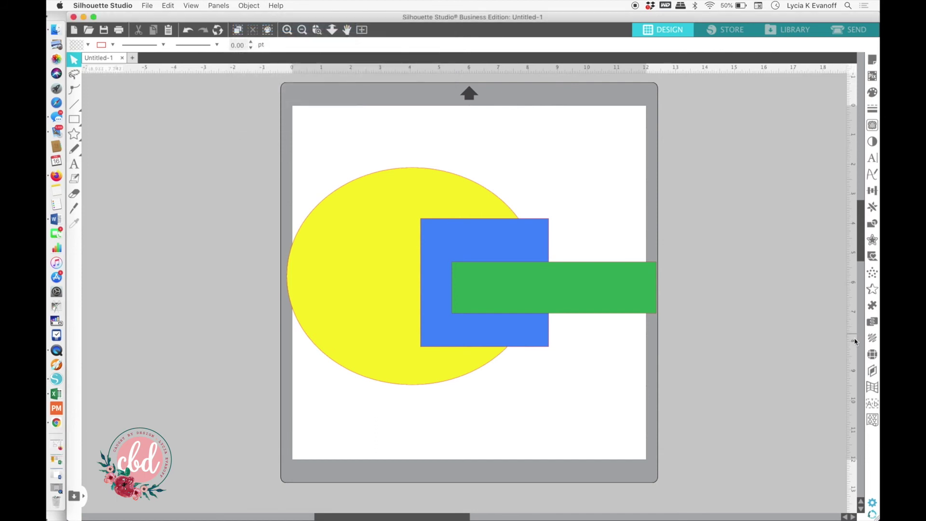
pyautogui.click(872, 371)
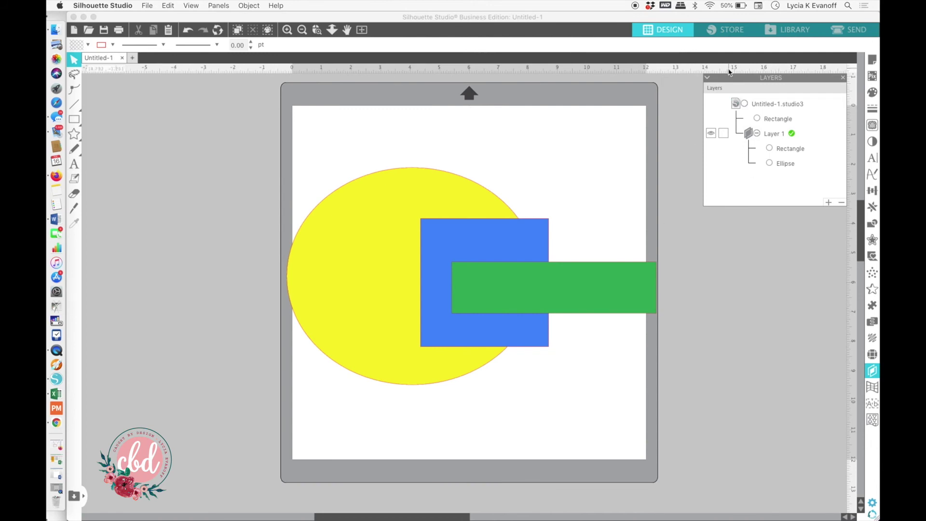
# Close the Layers list and nudge the green rectangle slightly upward.
pyautogui.click(843, 78)
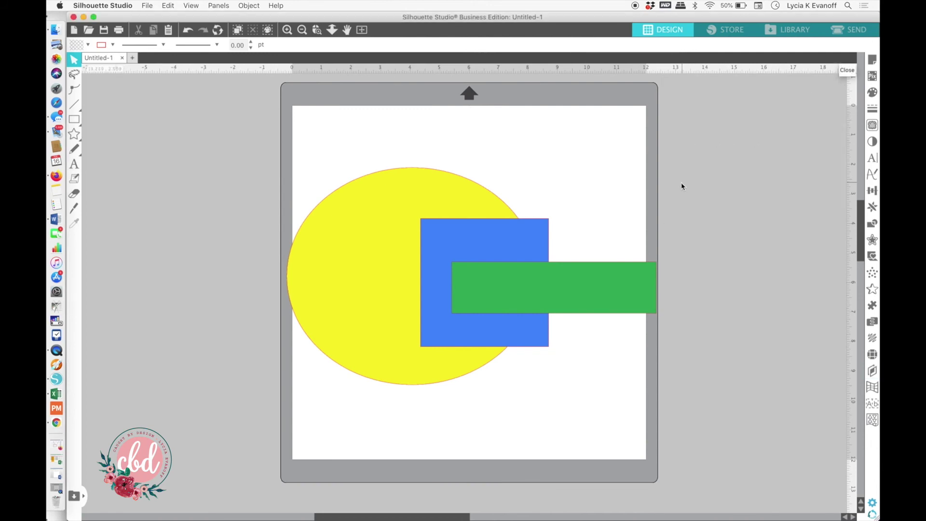
pyautogui.moveTo(602, 289); pyautogui.dragTo(602, 287)
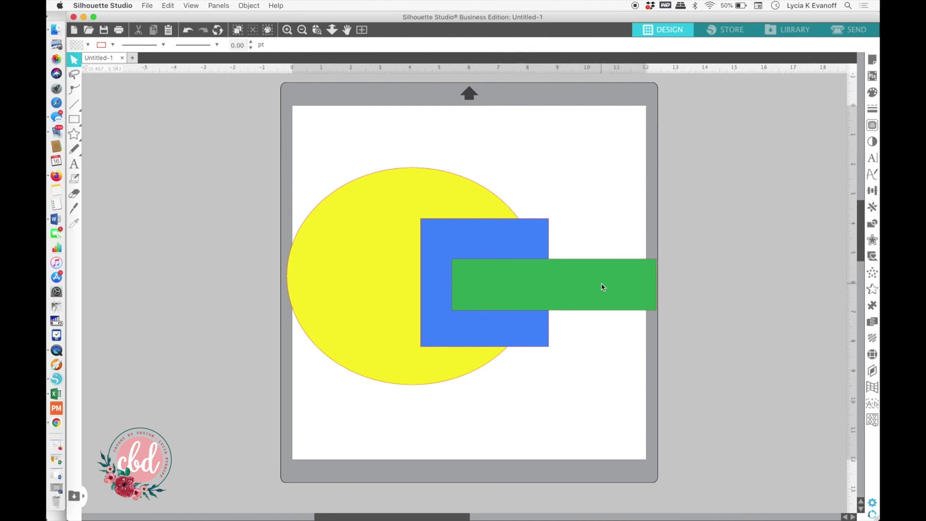